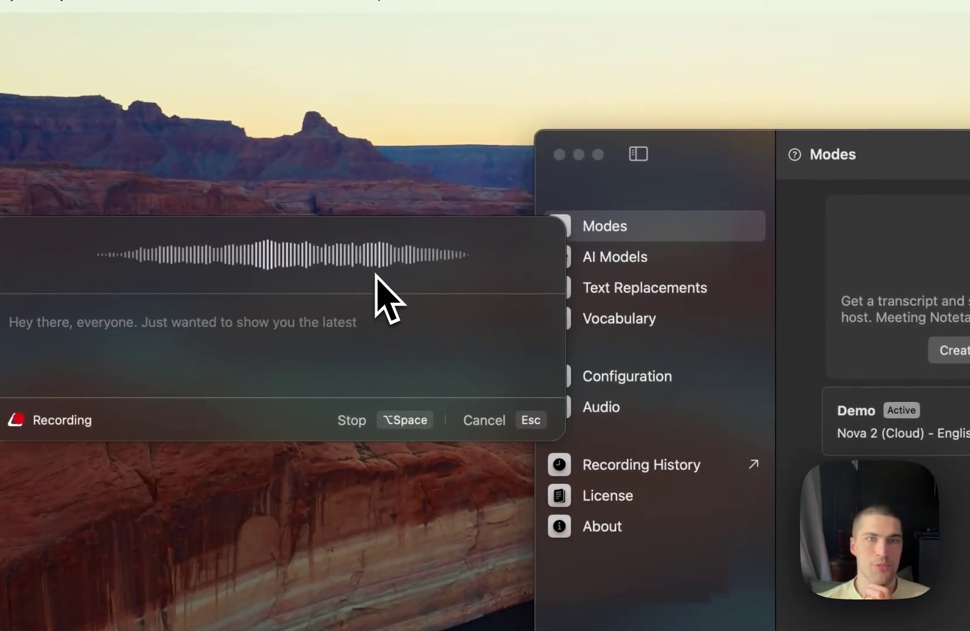
- Open the Demo mode's settings and enable AI for its language model while the dictation keeps recording
drag(377, 278, 412, 316)
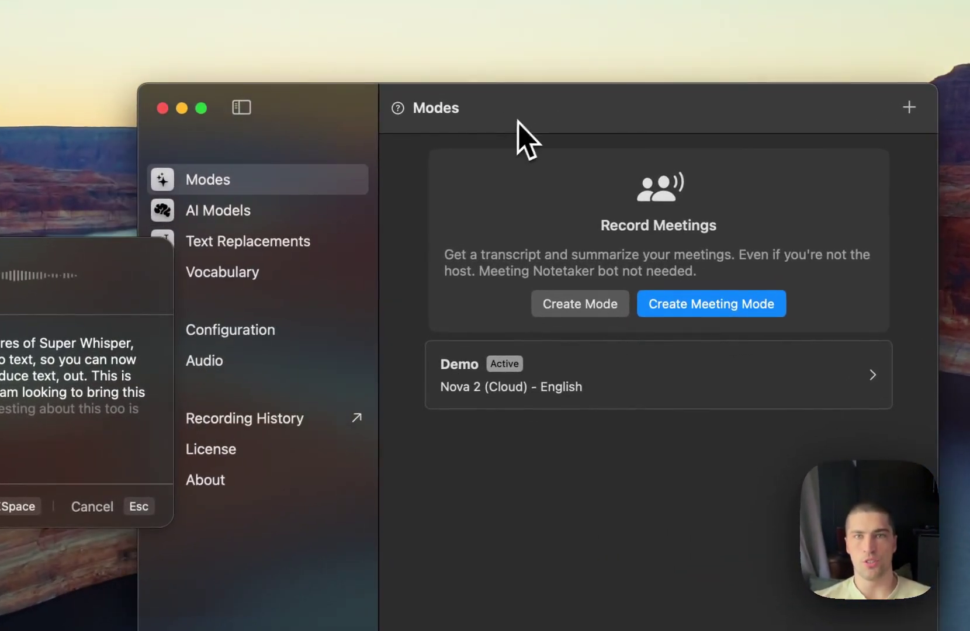
click(565, 398)
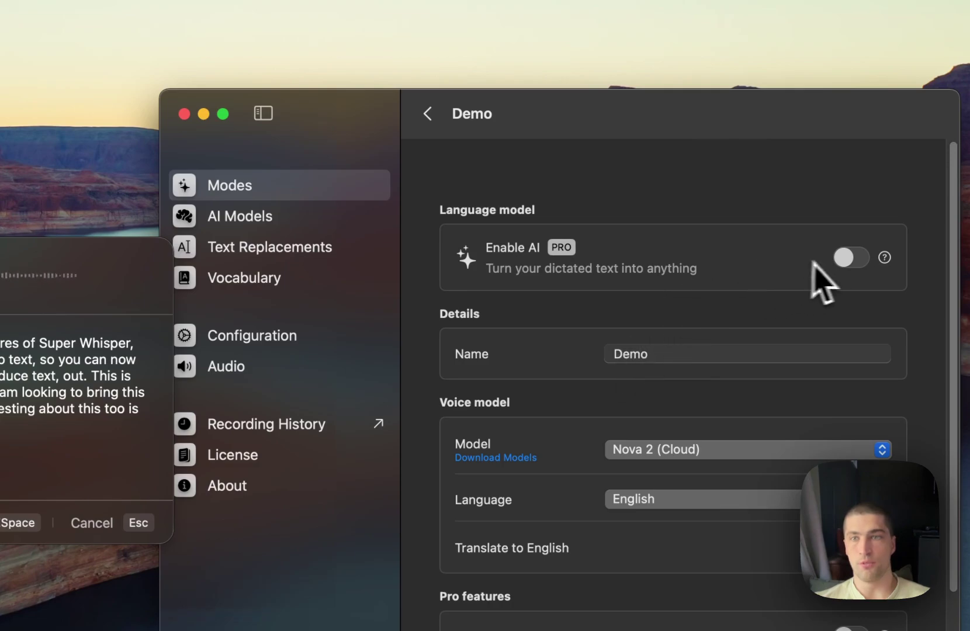
click(841, 259)
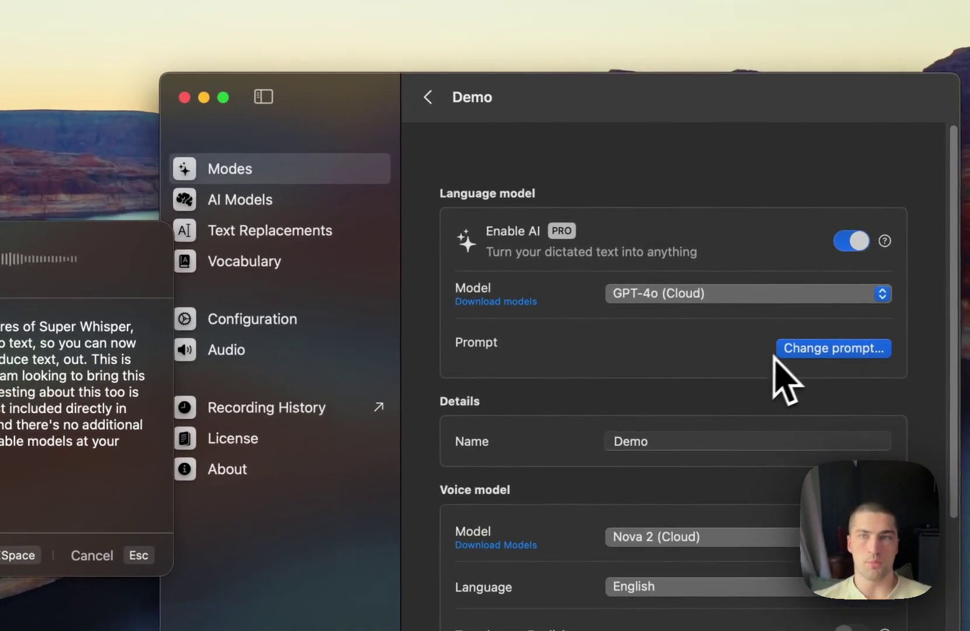
- Set the Demo mode's prompt to "Rewrite this in french" and stop the running dictation to have it processed
click(849, 349)
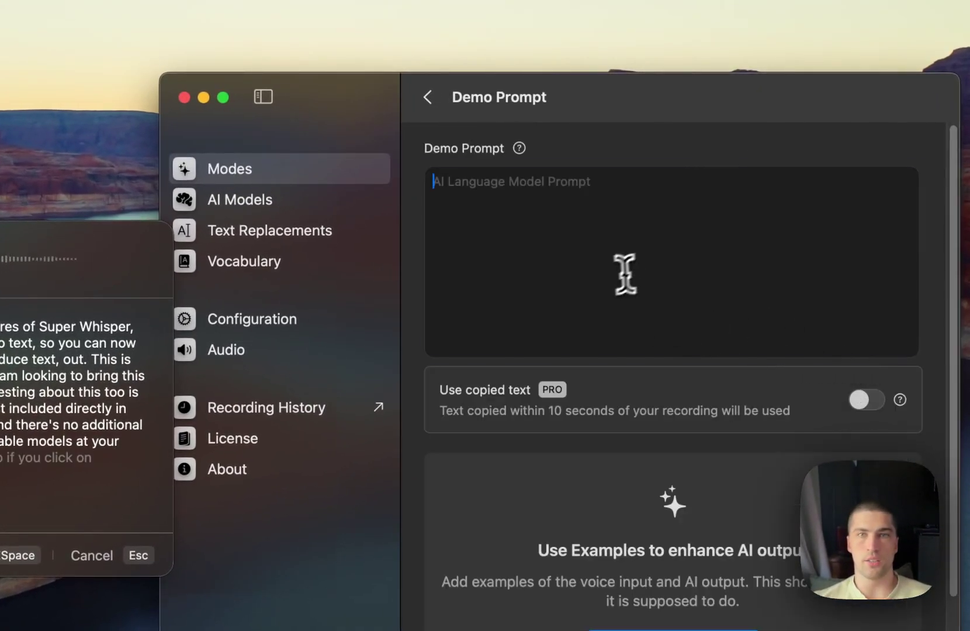
click(648, 262)
text(Rewrite this in)
key(BackSpace)
key(BackSpace)
text(this in fr)
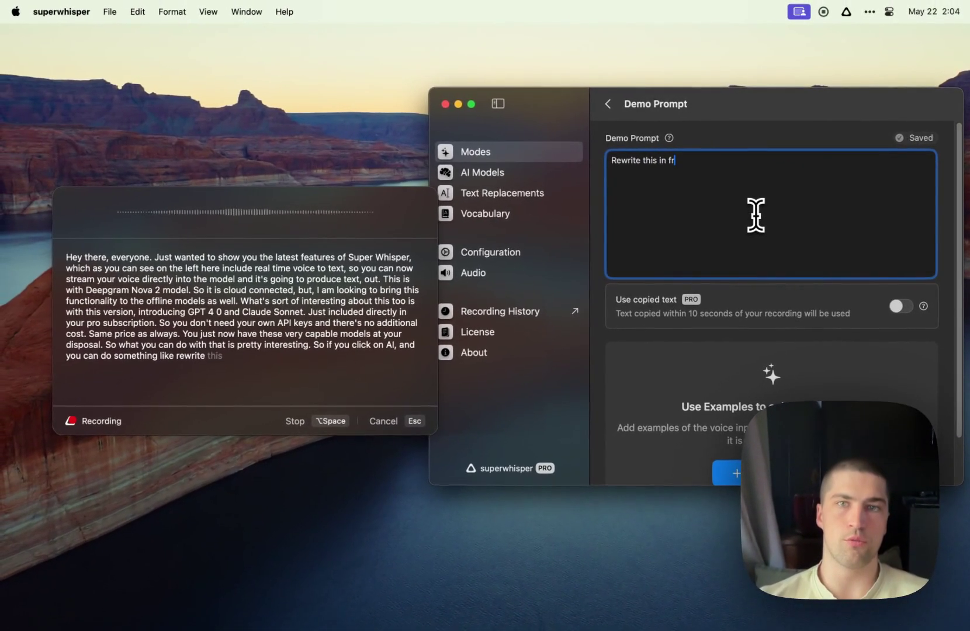
text(ench)
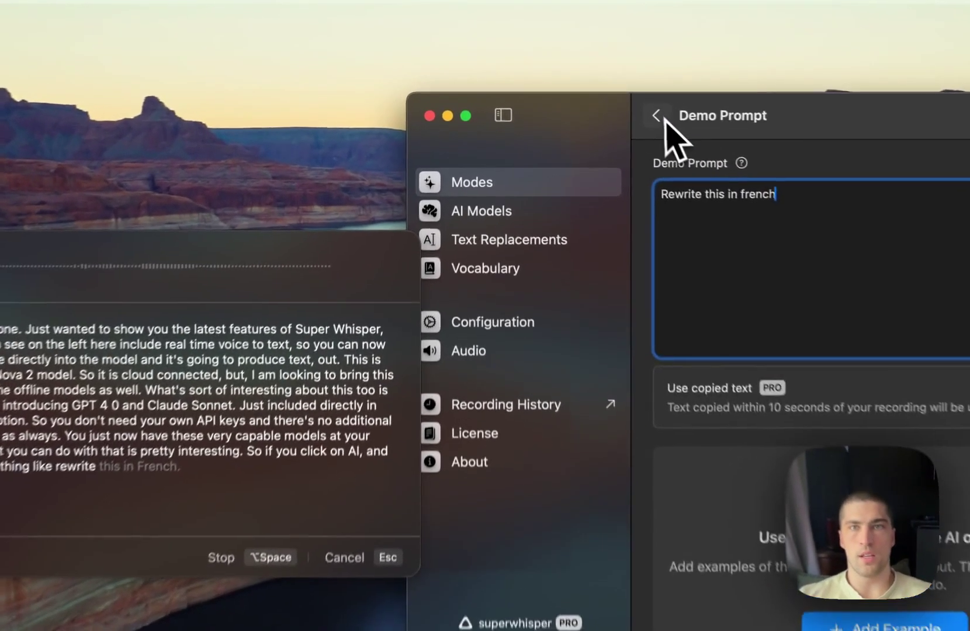
click(608, 103)
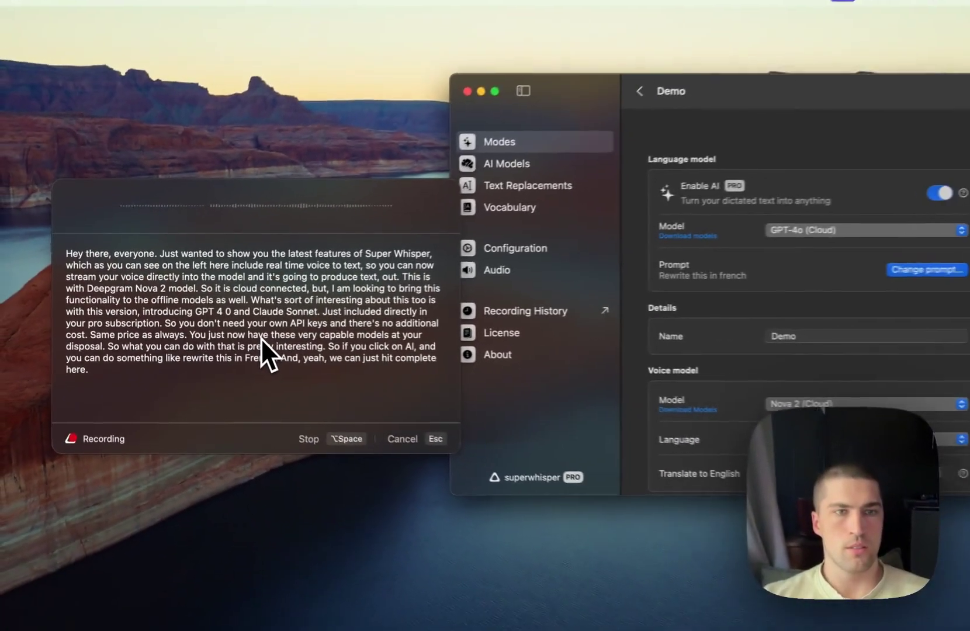
key(alt+space)
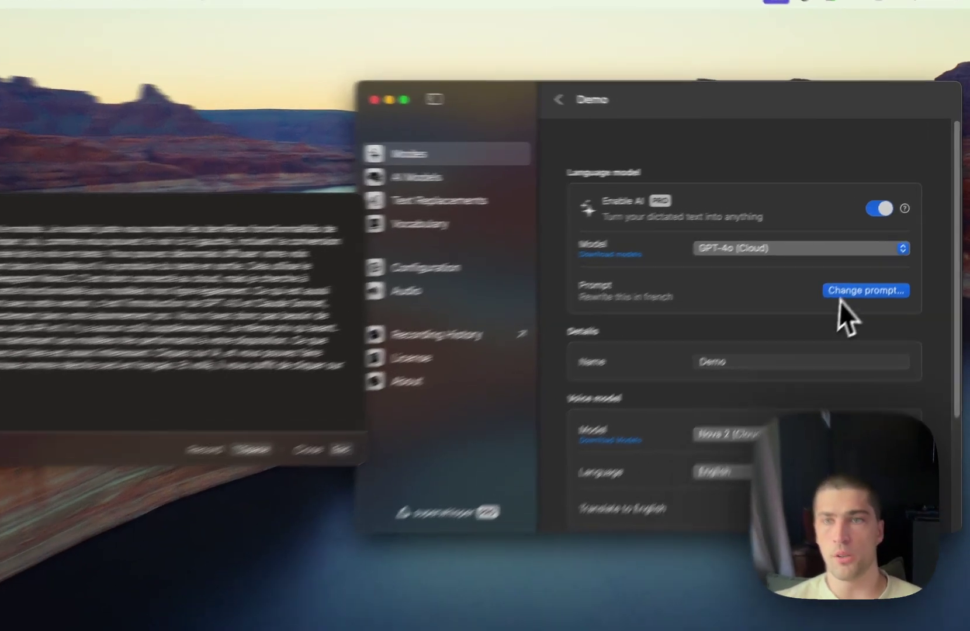
- Clear the Demo mode's AI prompt and return to the mode's settings
click(867, 272)
click(619, 201)
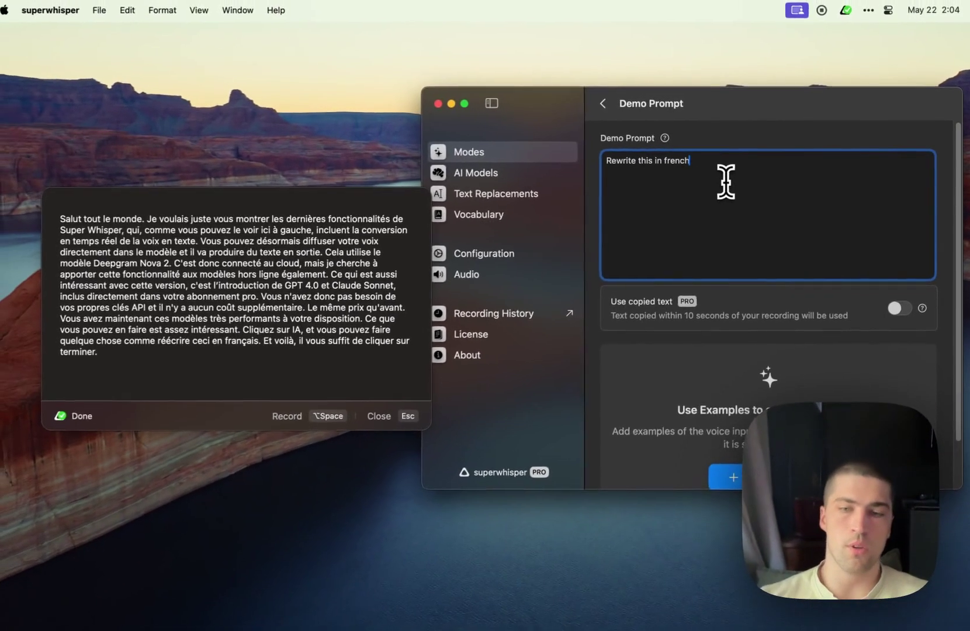
key(super+a)
key(BackSpace)
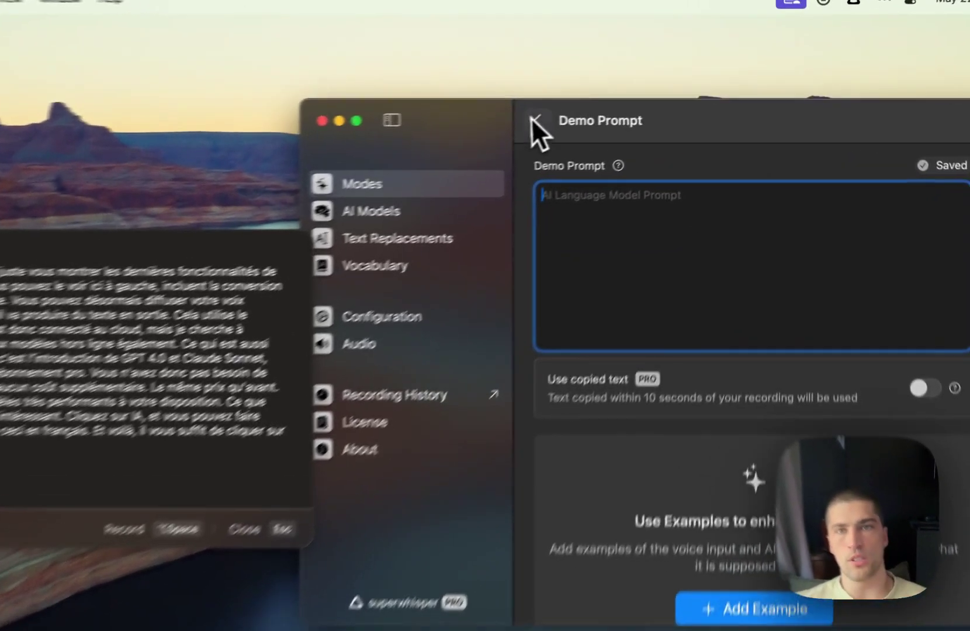
click(608, 103)
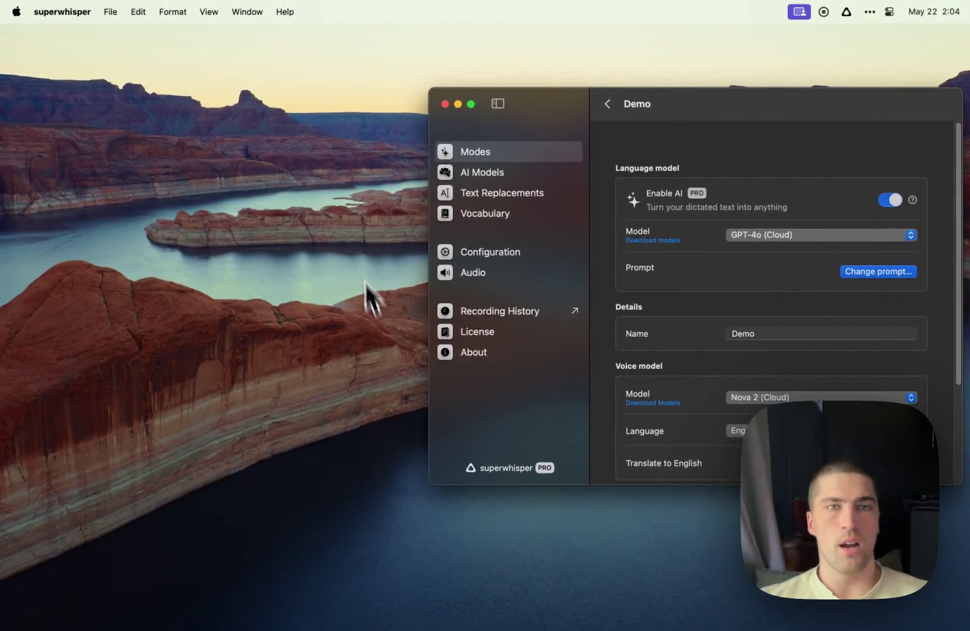
- Switch to Obsidian and create a new note in a widened window
key(super+Tab)
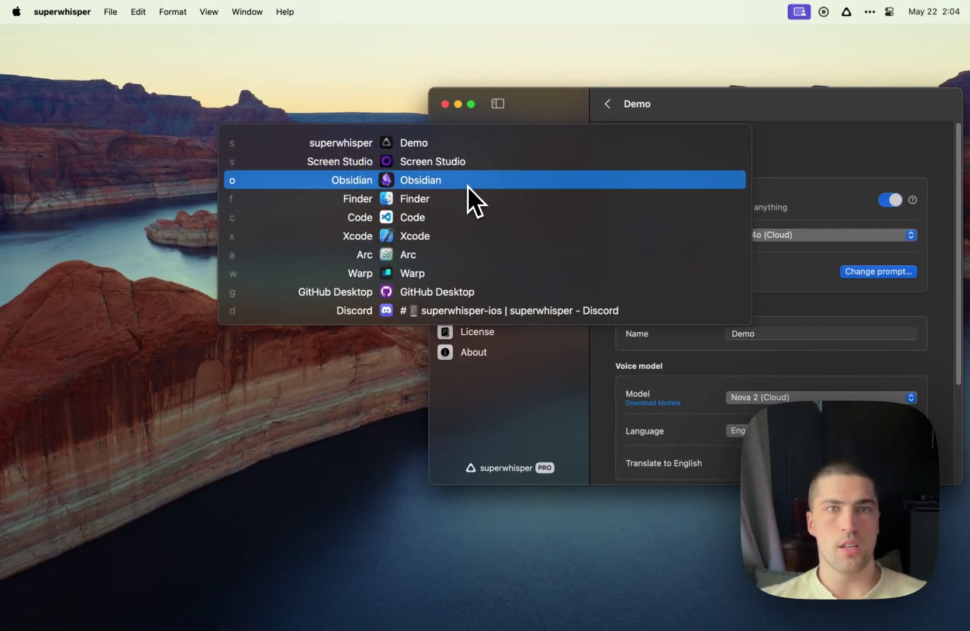
key(Escape)
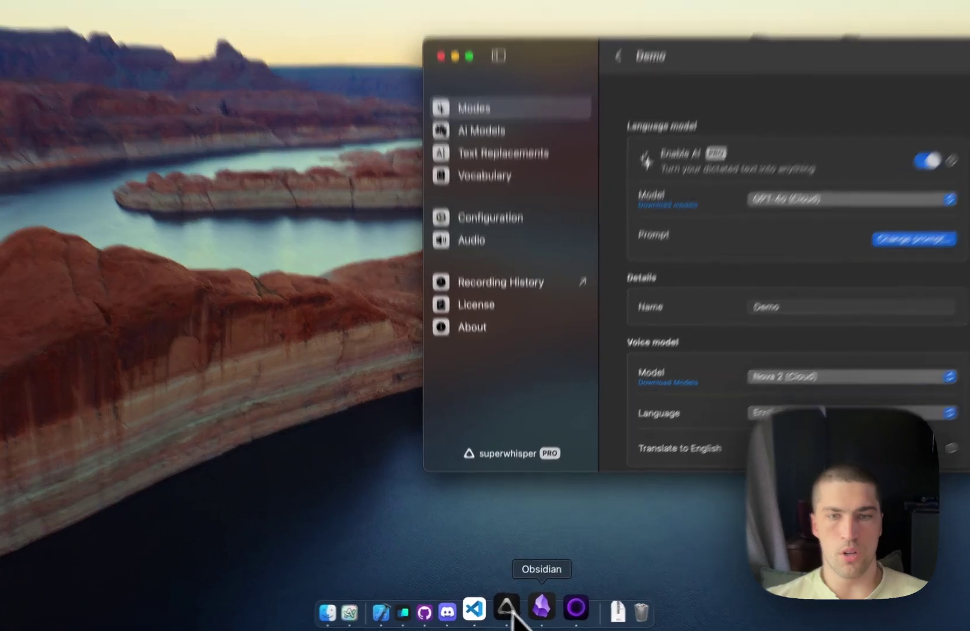
right_click(538, 613)
mouse_move(571, 513)
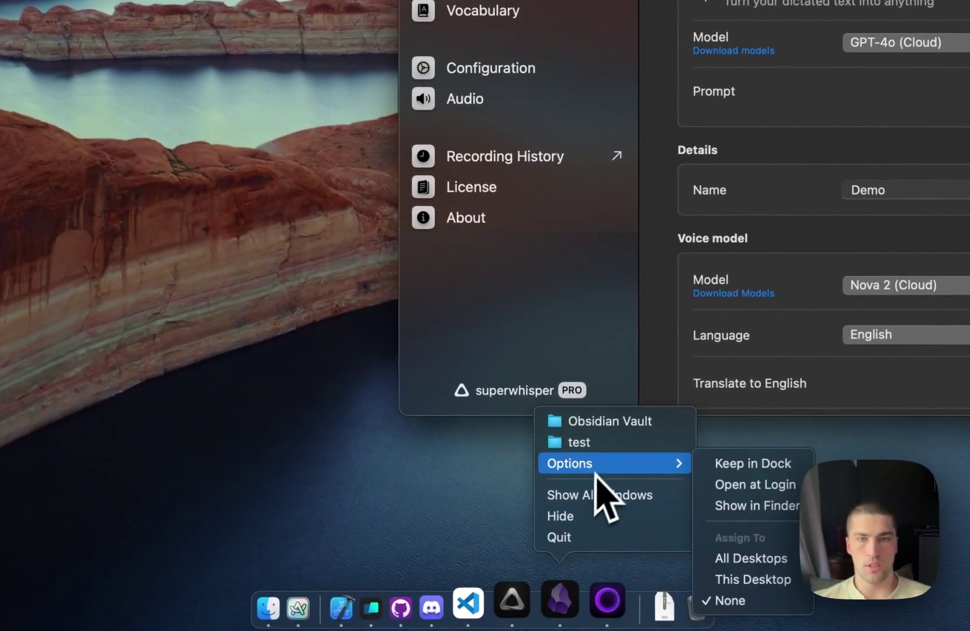
click(572, 605)
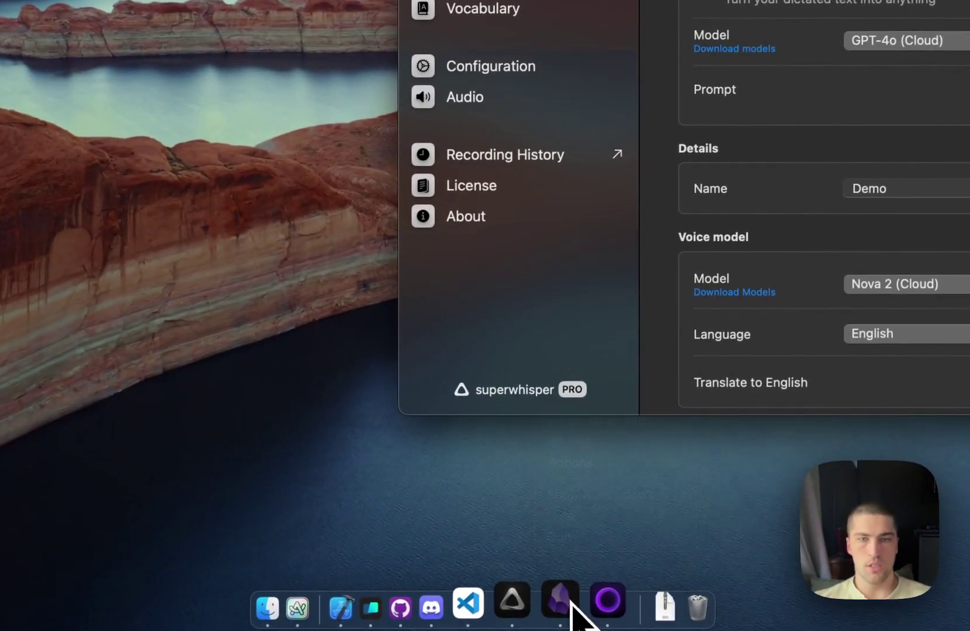
click(565, 602)
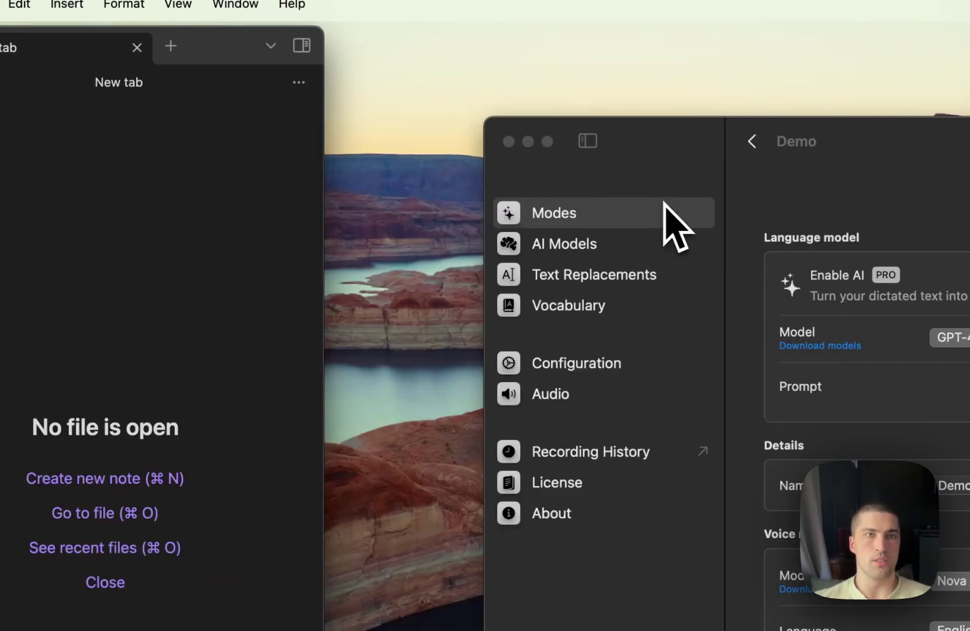
drag(323, 227, 516, 230)
click(204, 480)
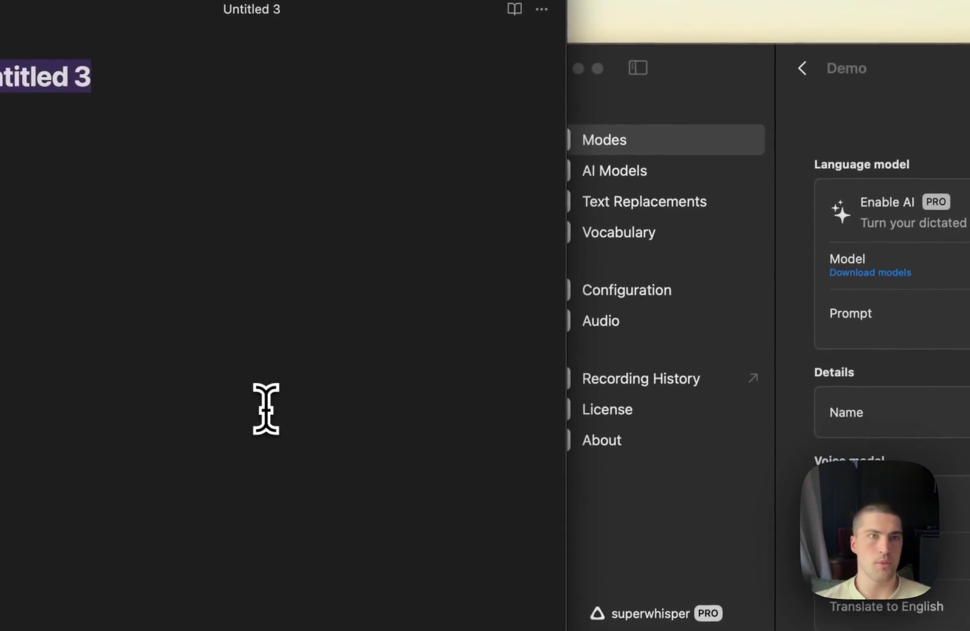
key(alt+space)
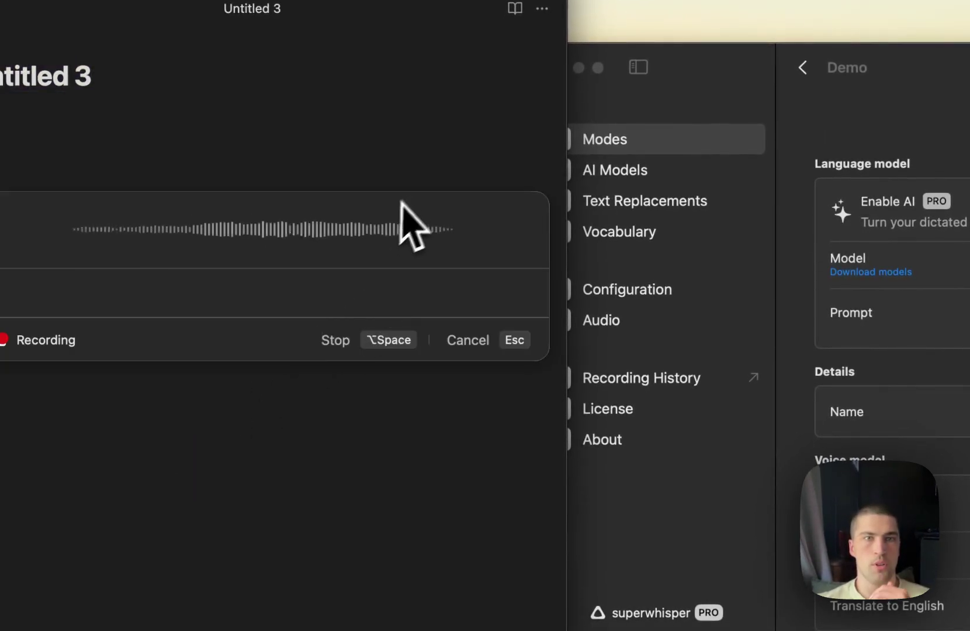
drag(396, 234, 655, 222)
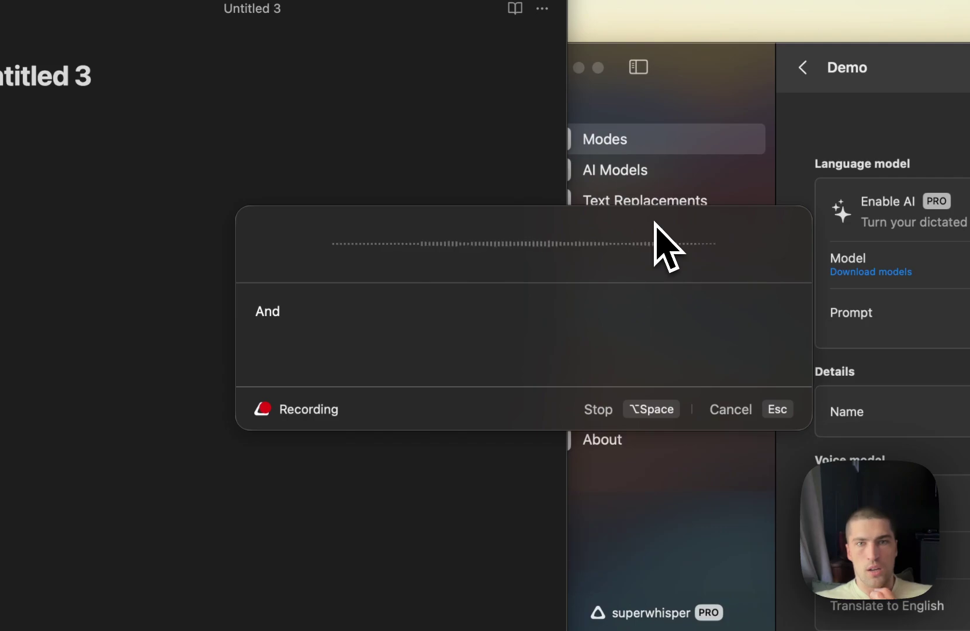
key(alt+space)
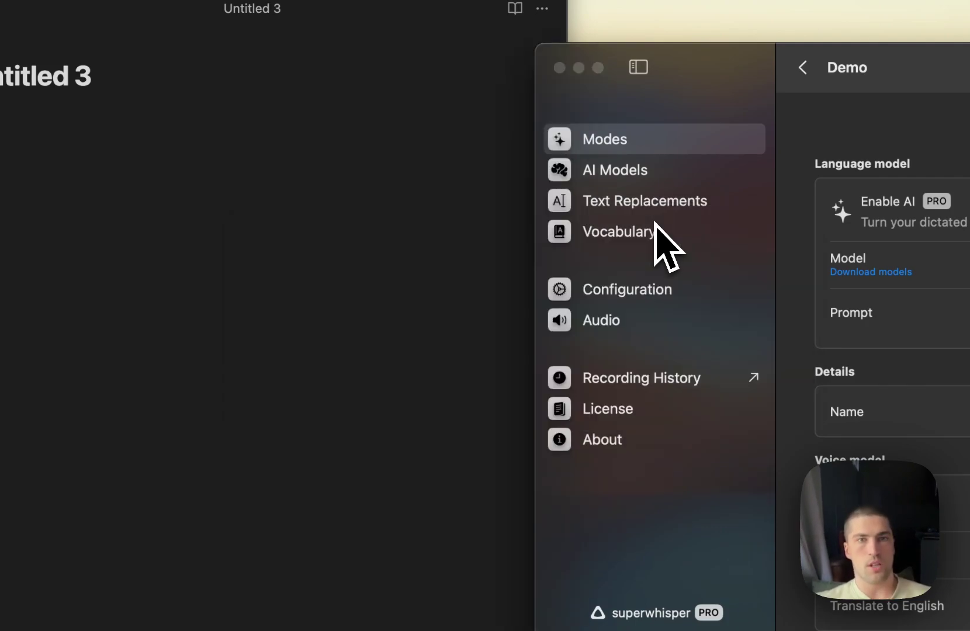
- Dictate a request for a blog post comparing OpenAI's models with Meta's open source models using tables, and focus the note to receive it
key(alt+space)
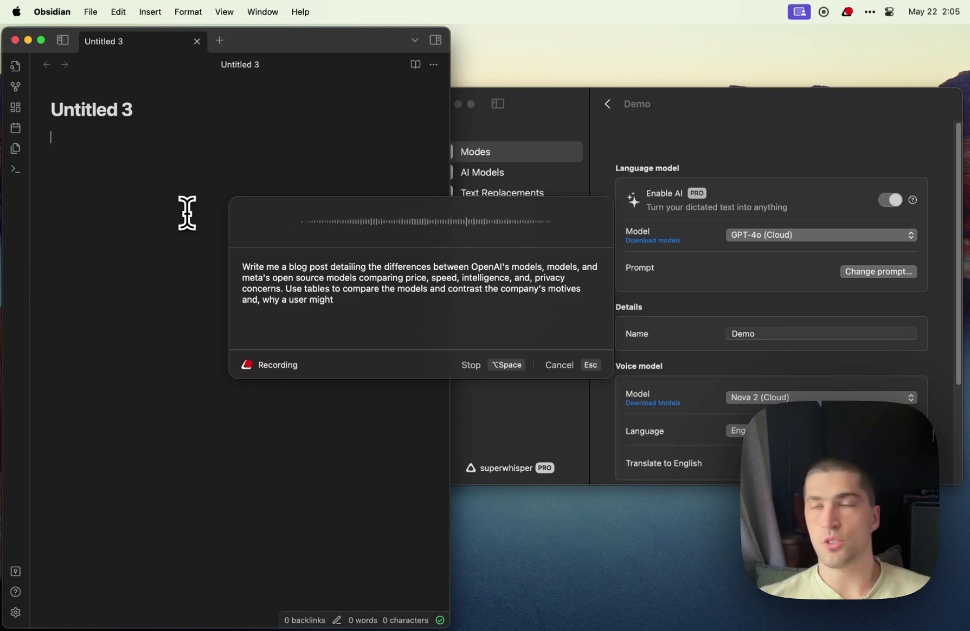
key(alt+space)
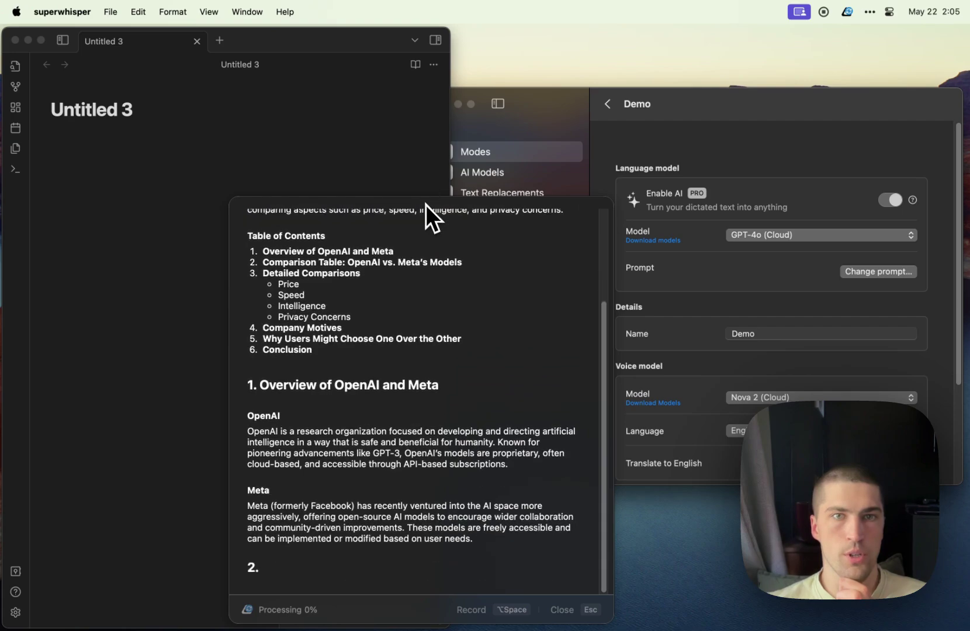
drag(426, 203, 475, 41)
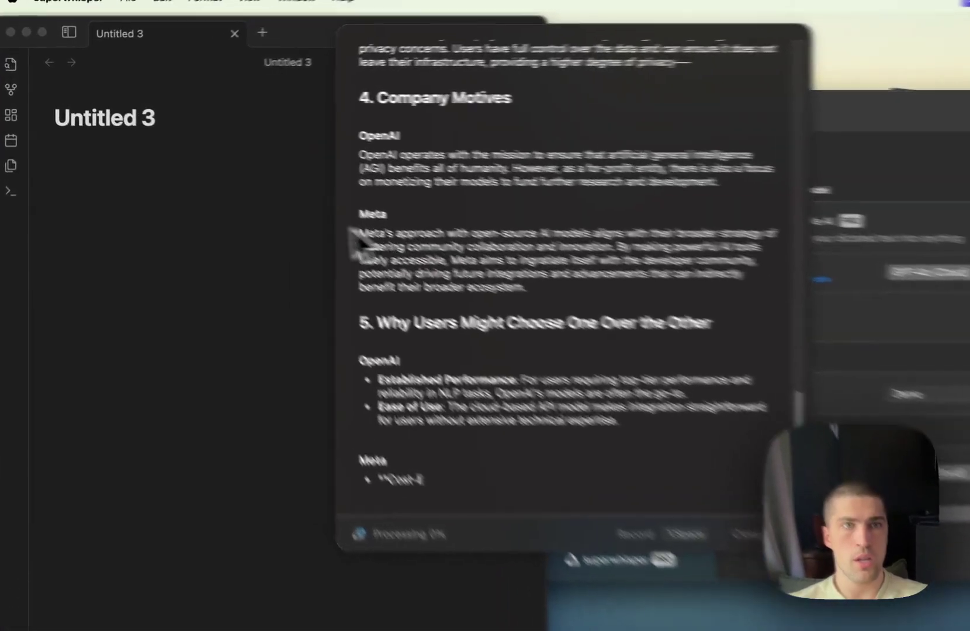
click(266, 220)
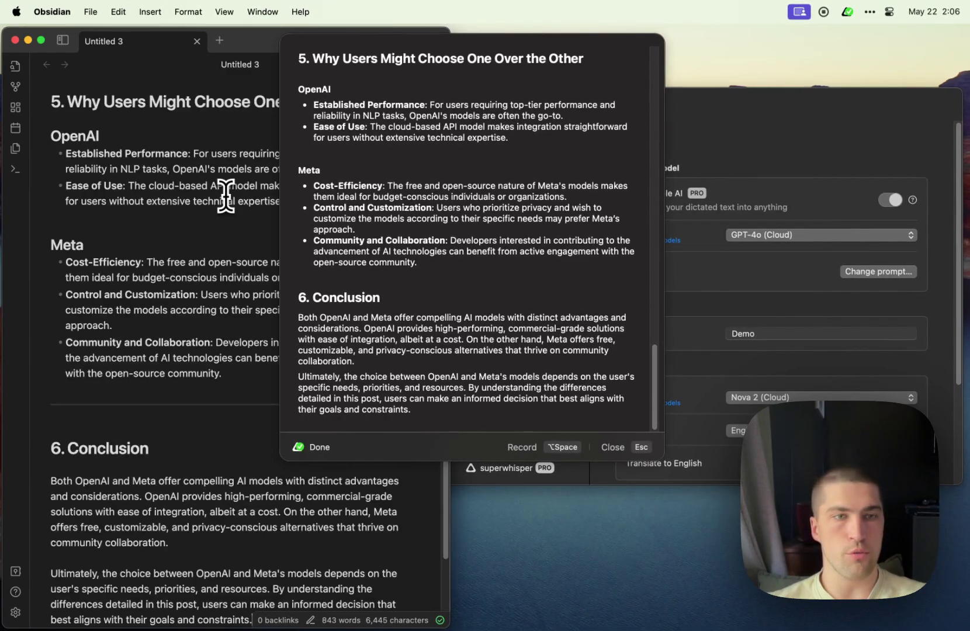
- Examine the generated blog post in the note and in the dictation result, closing the result window
scroll(206, 347, down, 5)
scroll(206, 365, up, 15)
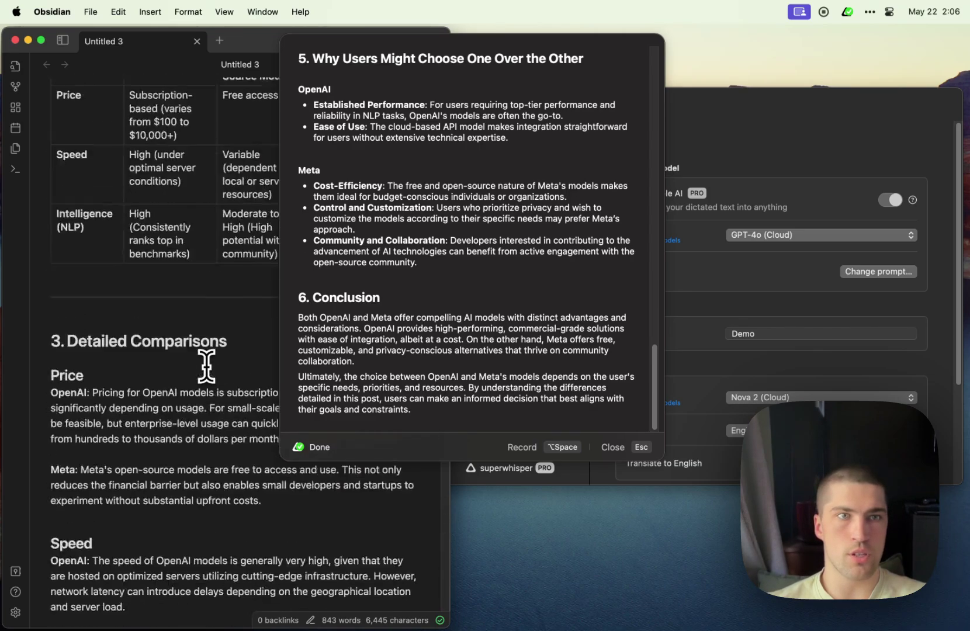
scroll(205, 366, up, 8)
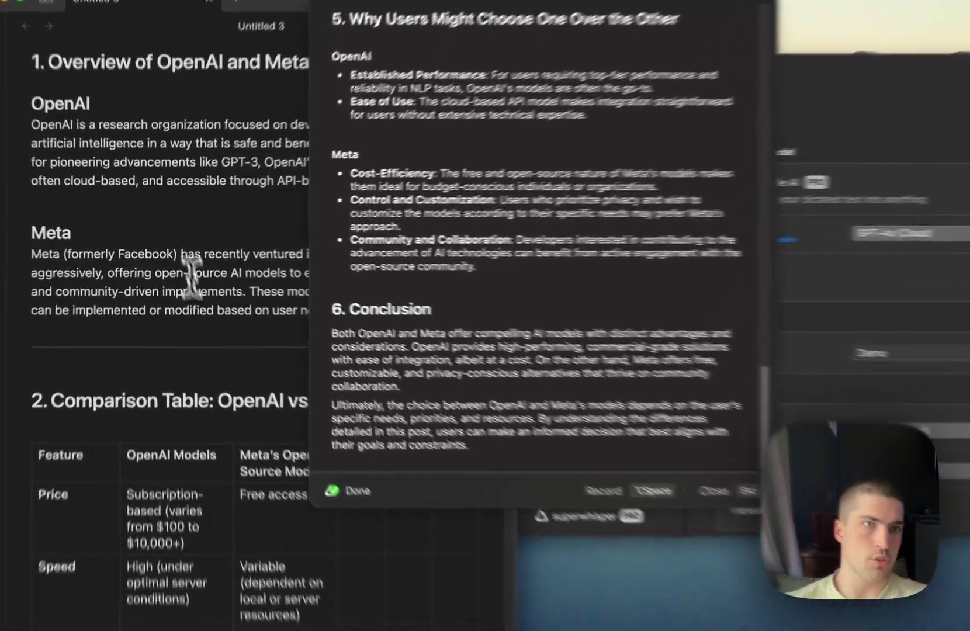
click(155, 205)
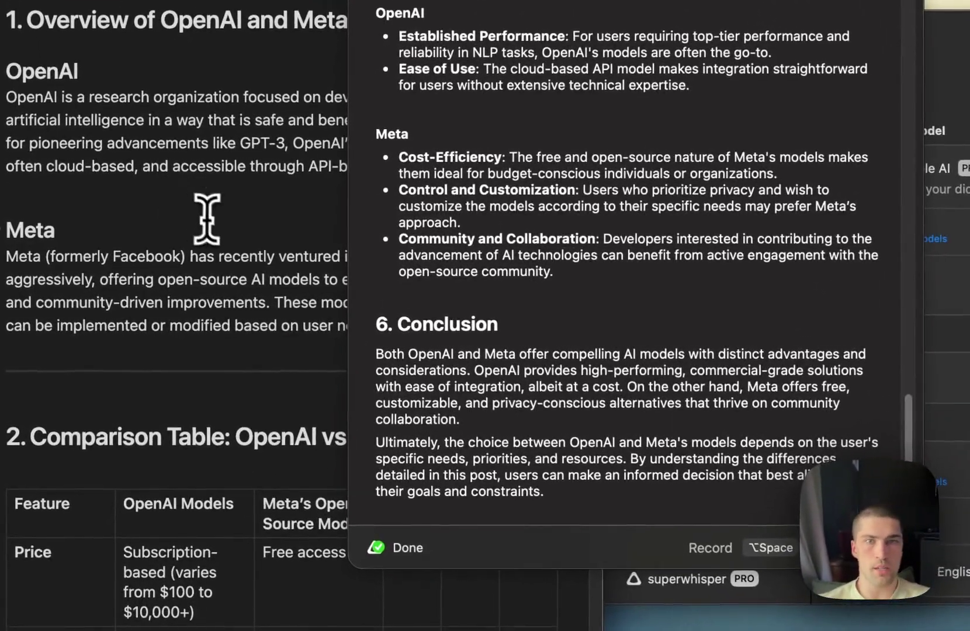
scroll(631, 414, up, 20)
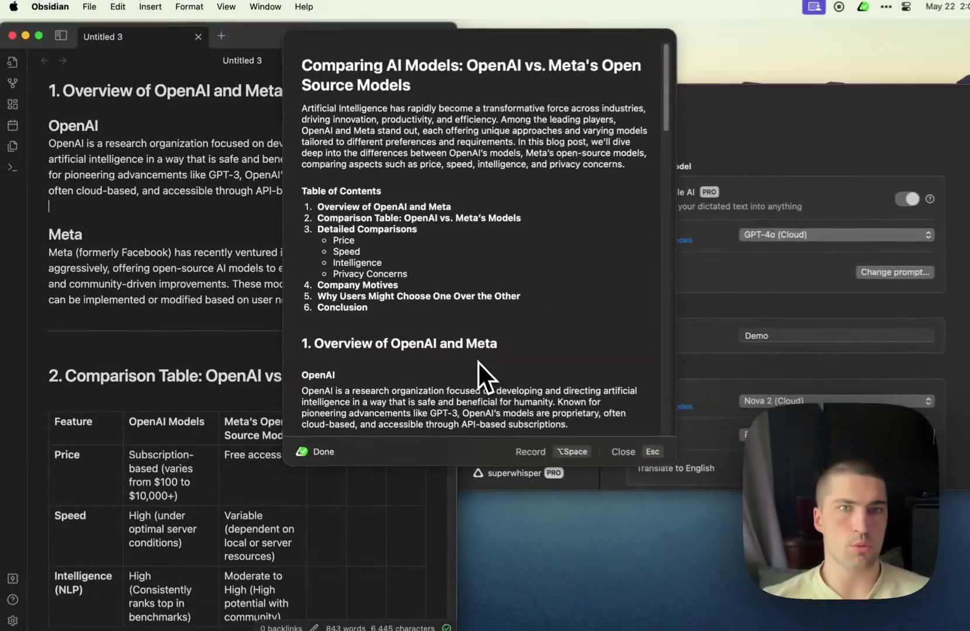
key(Escape)
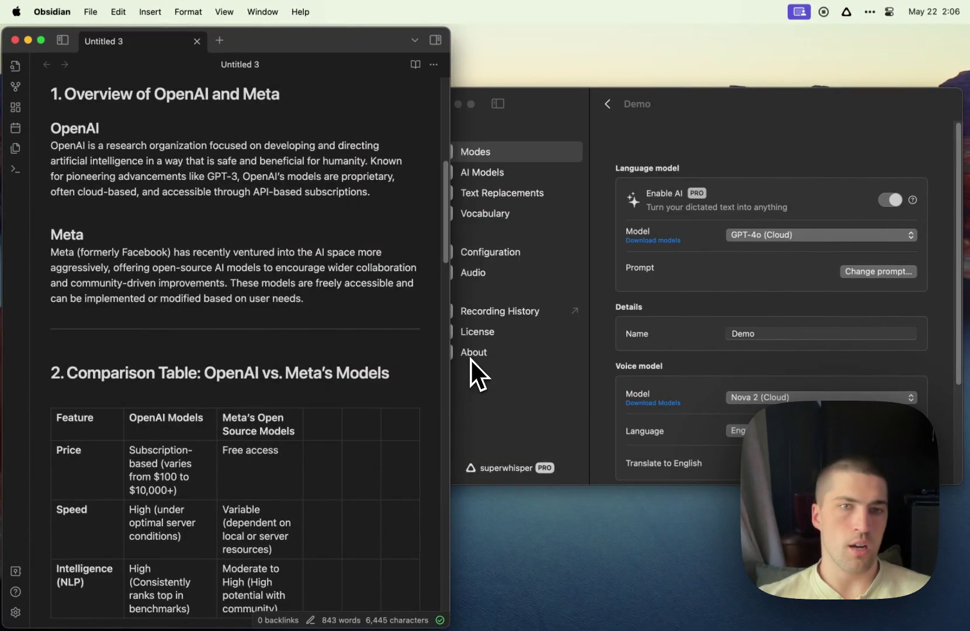
scroll(325, 417, down, 4)
scroll(313, 417, down, 15)
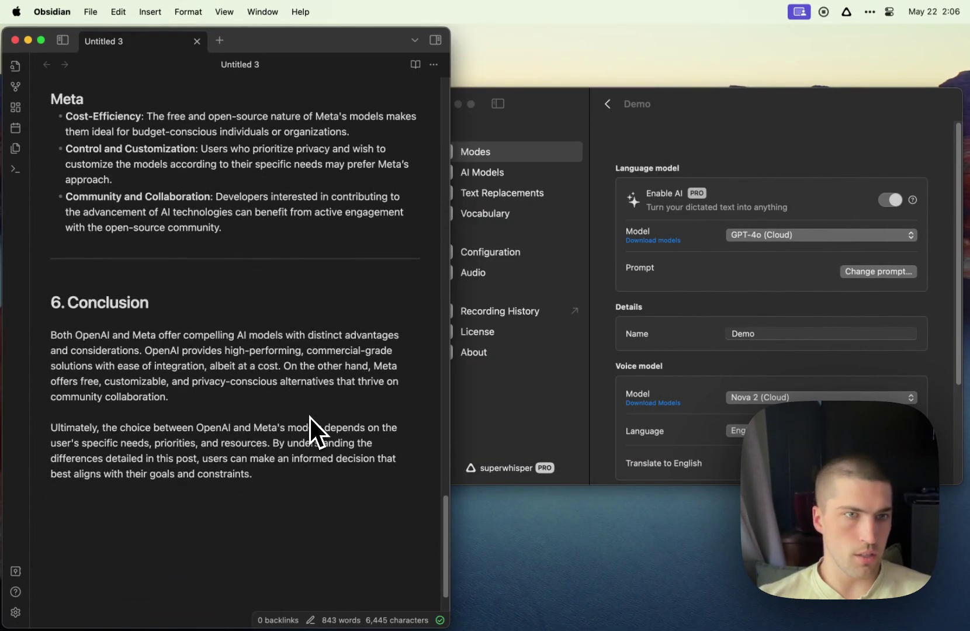
scroll(310, 418, up, 10)
scroll(310, 418, up, 15)
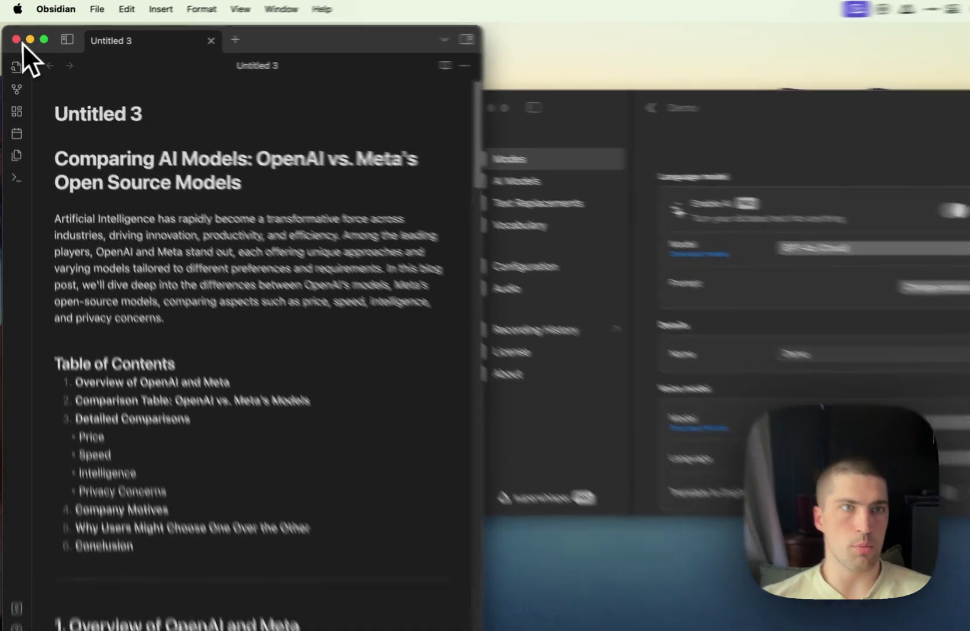
- Close the Obsidian window and reposition the superwhisper settings window
click(15, 40)
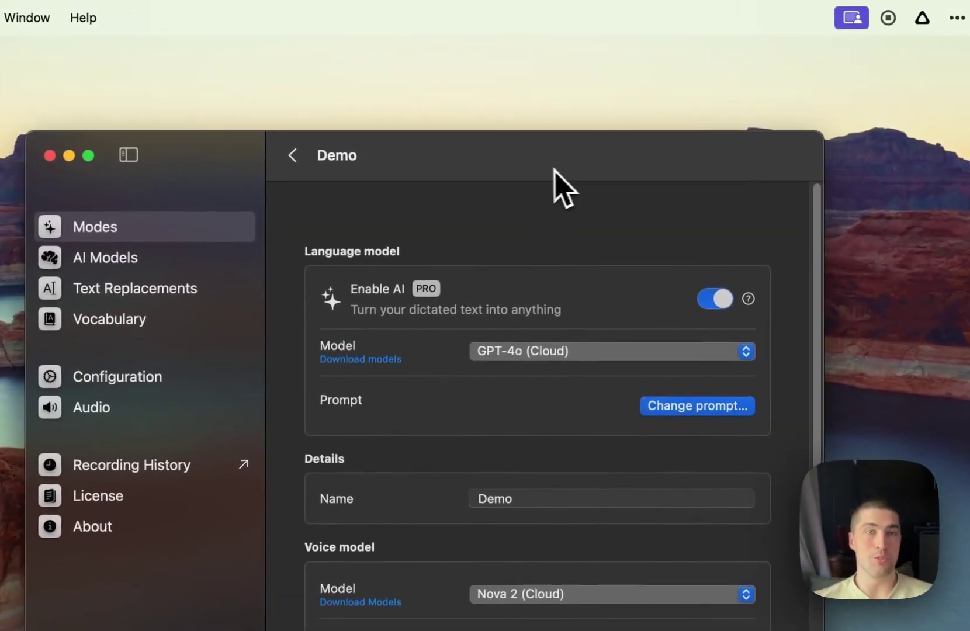
drag(554, 169, 446, 167)
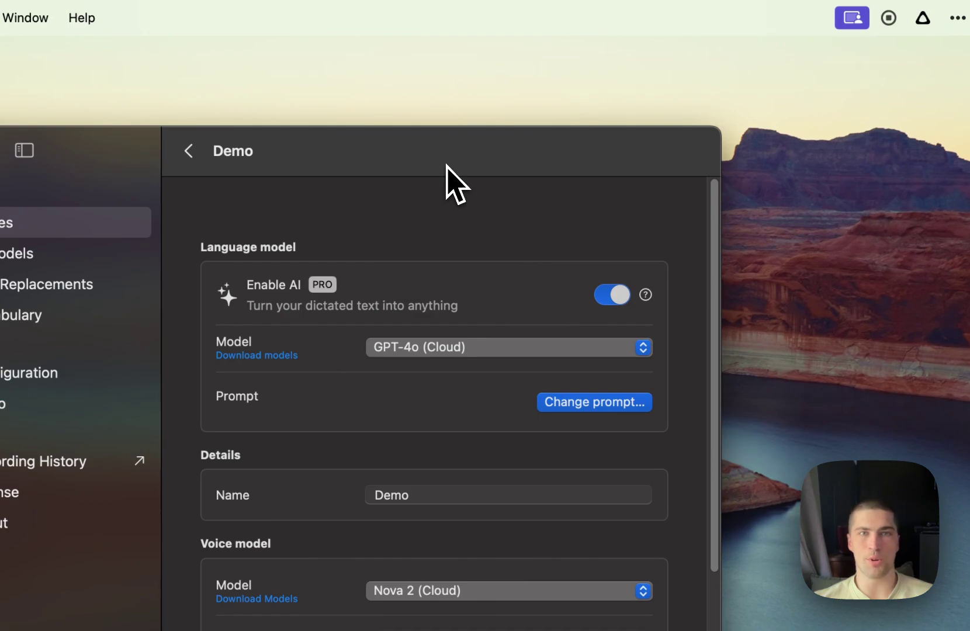